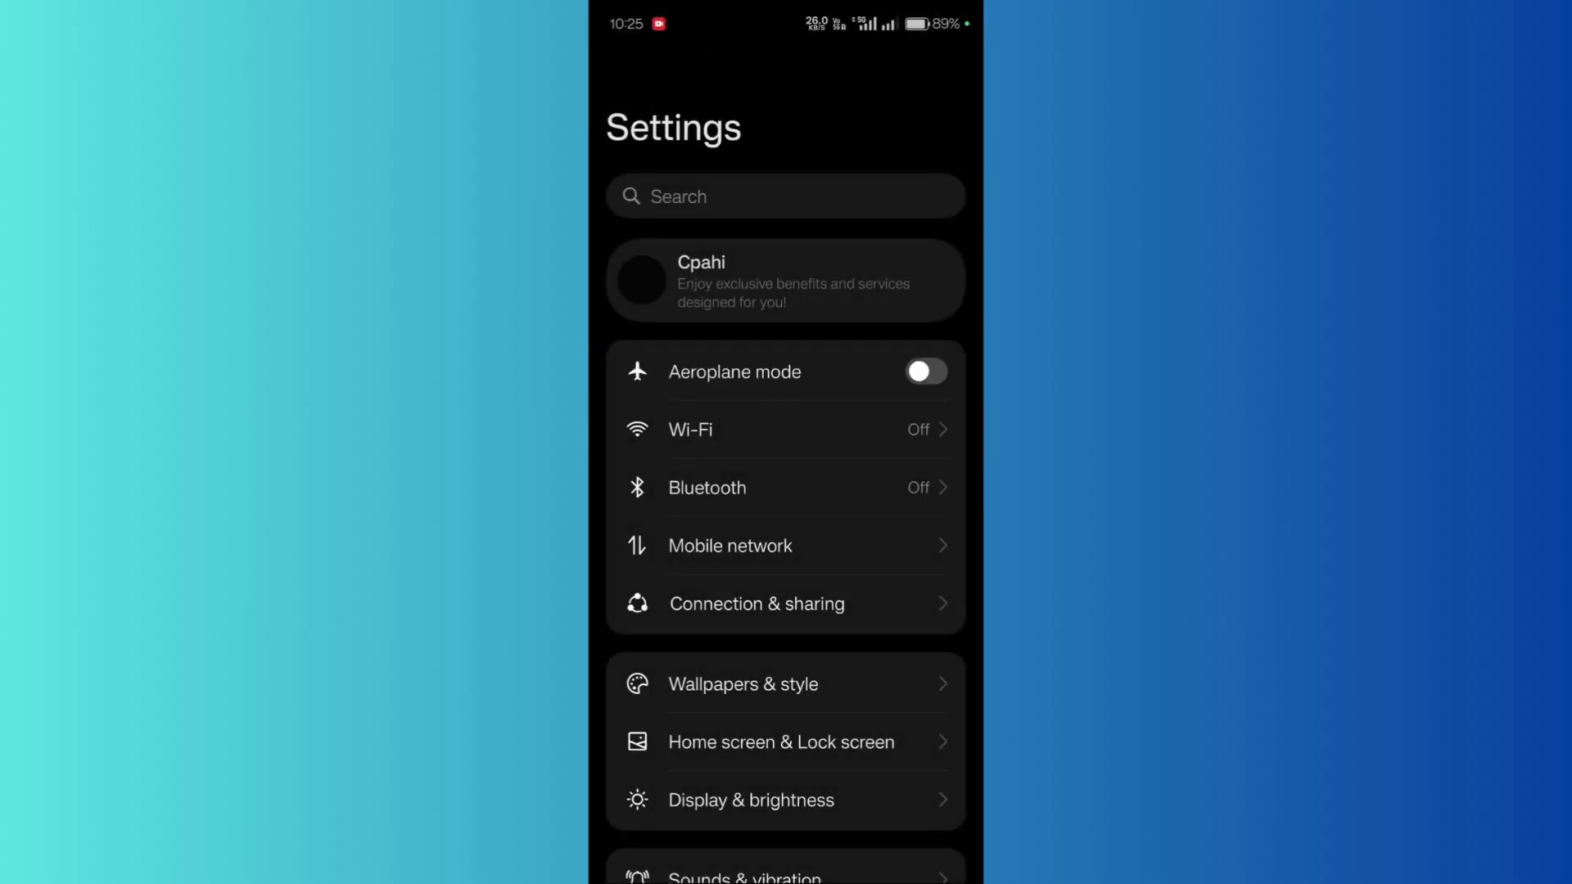
# Step: Open the Mobile network page from the Settings list
pyautogui.click(863, 544)
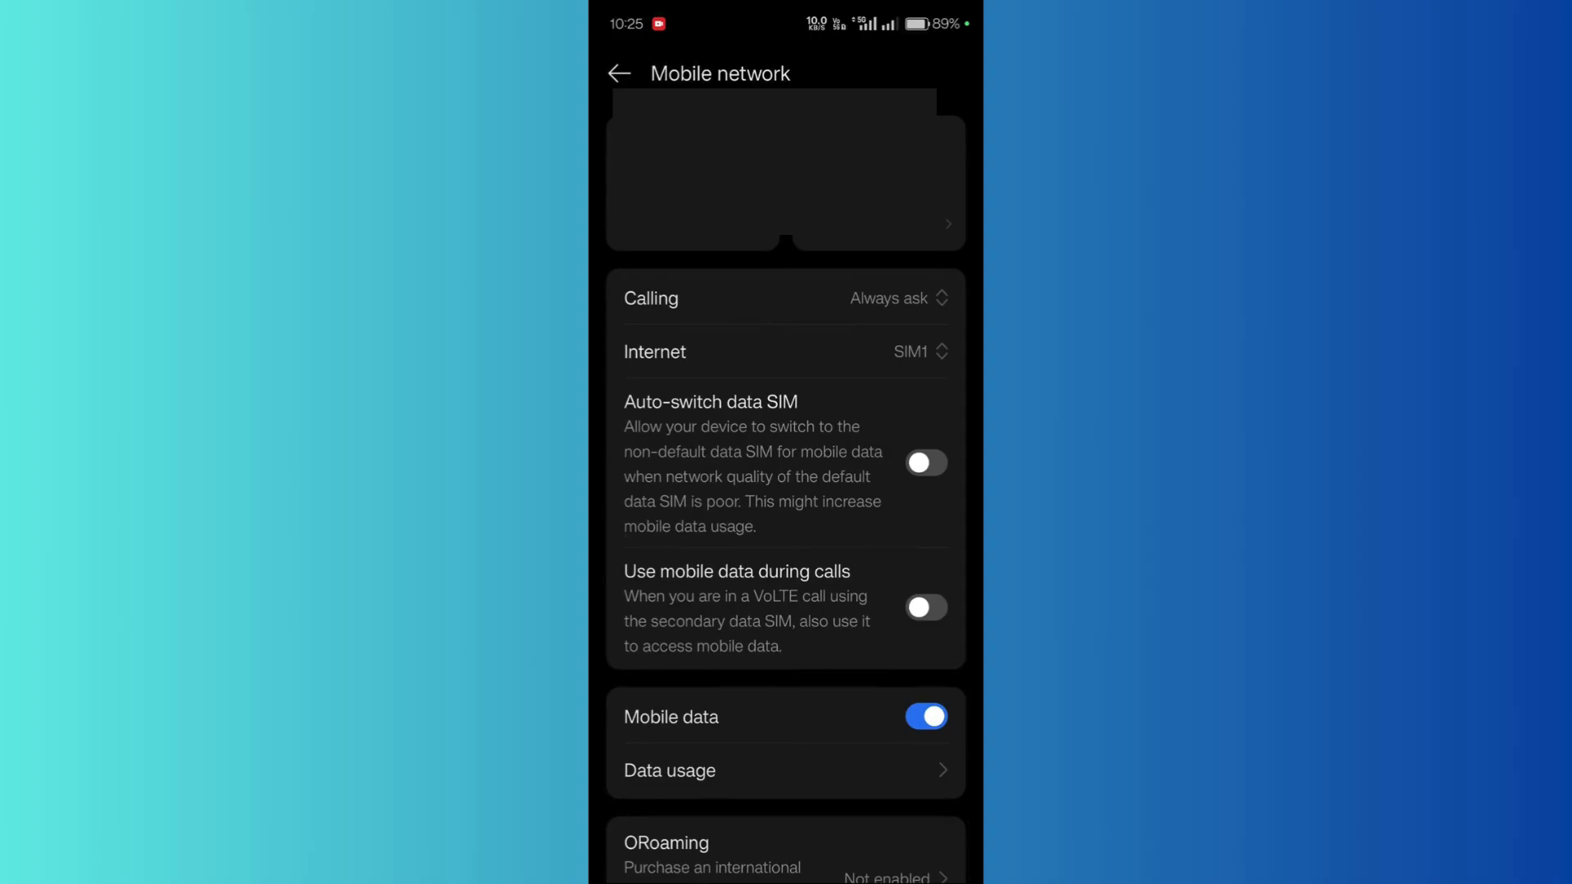
pyautogui.moveTo(895, 788); pyautogui.dragTo(917, 560)
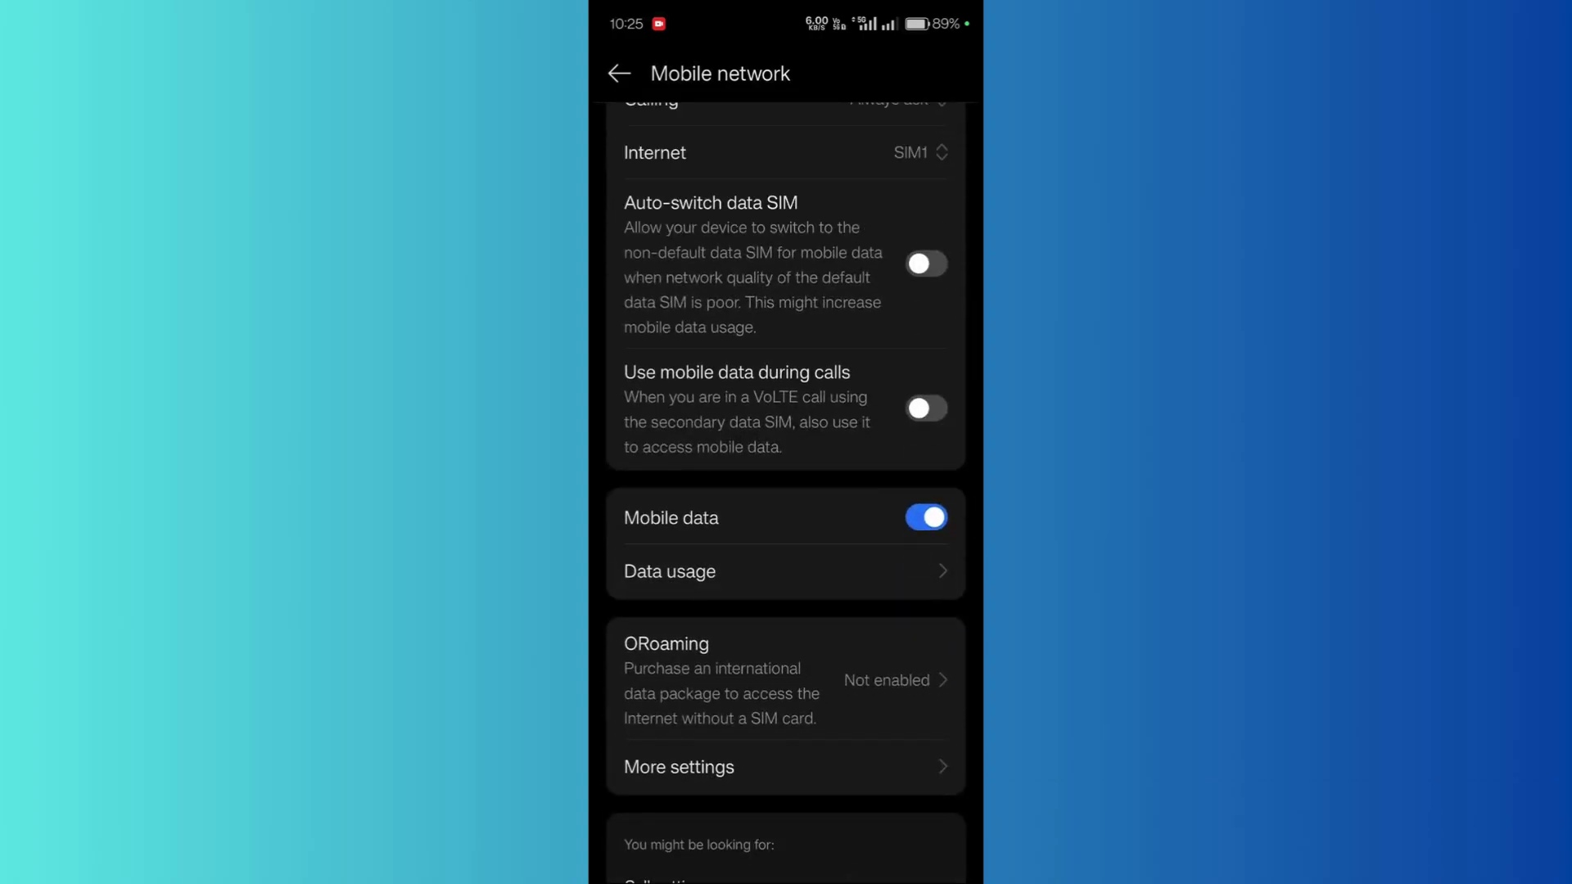
# Step: Go to the SIM1 Data usage page and open Data saving
pyautogui.click(878, 572)
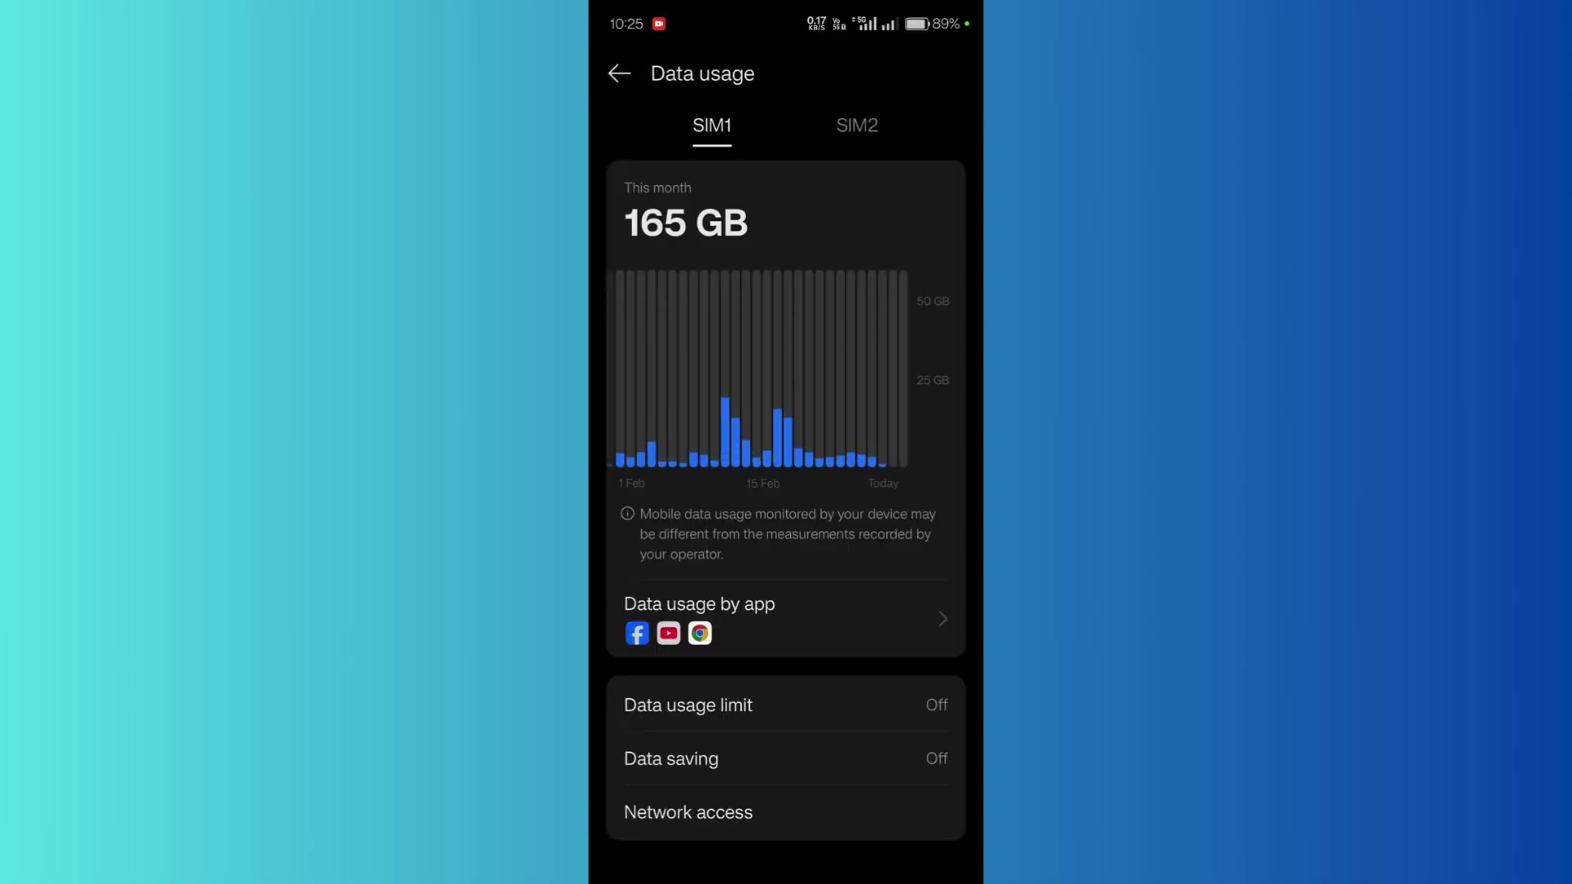
pyautogui.scroll(-2, 926, 492)
pyautogui.click(906, 757)
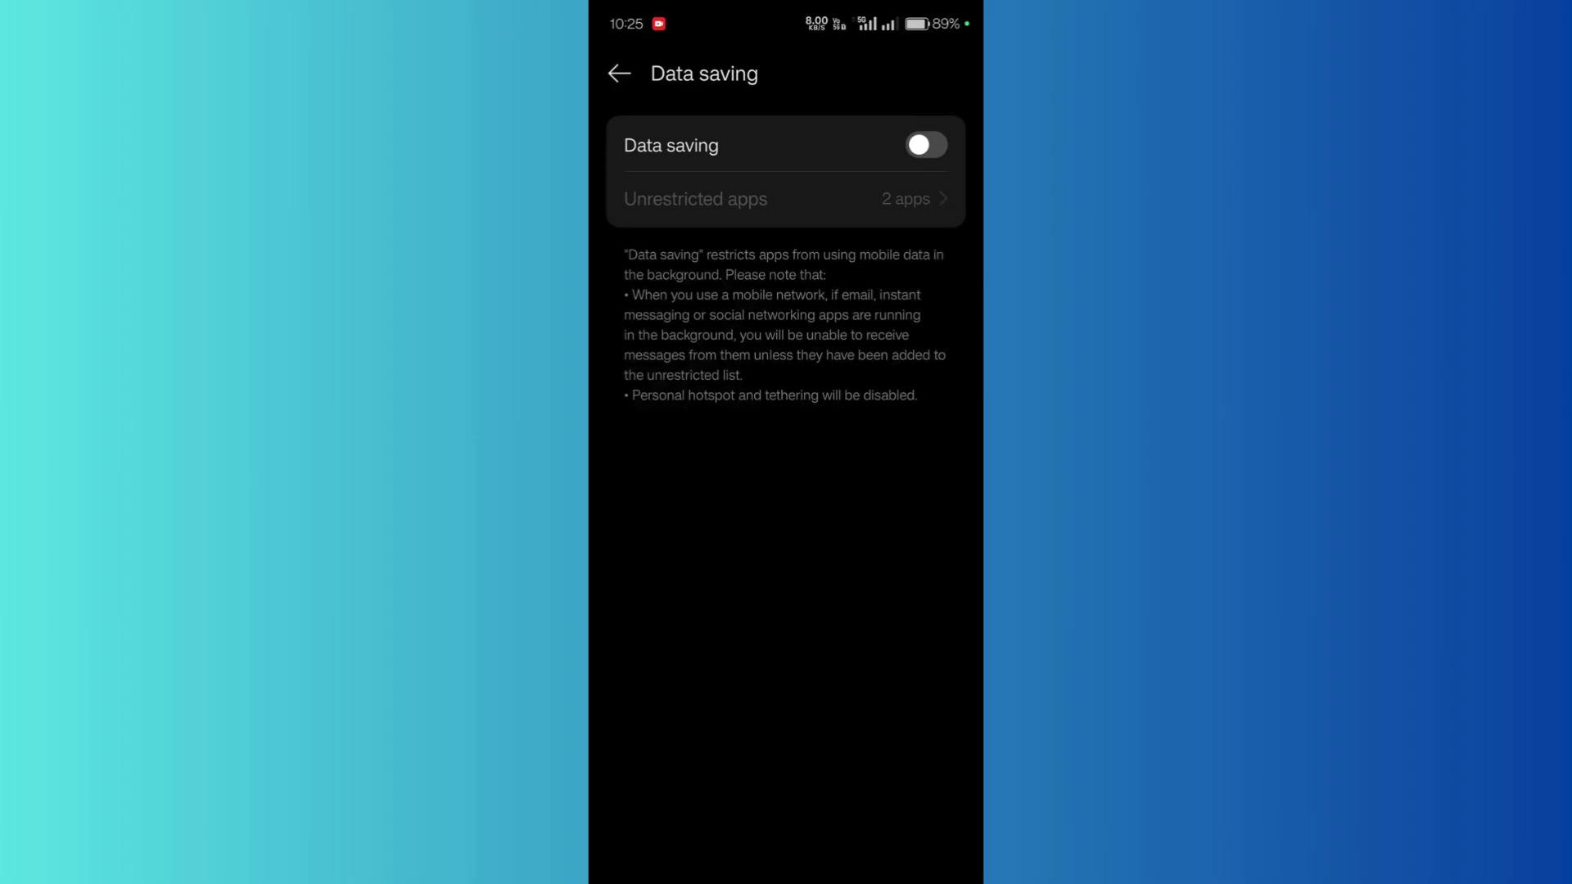
# Step: Turn Data saving on, confirm with Turn On, and return to the home screen
pyautogui.click(925, 146)
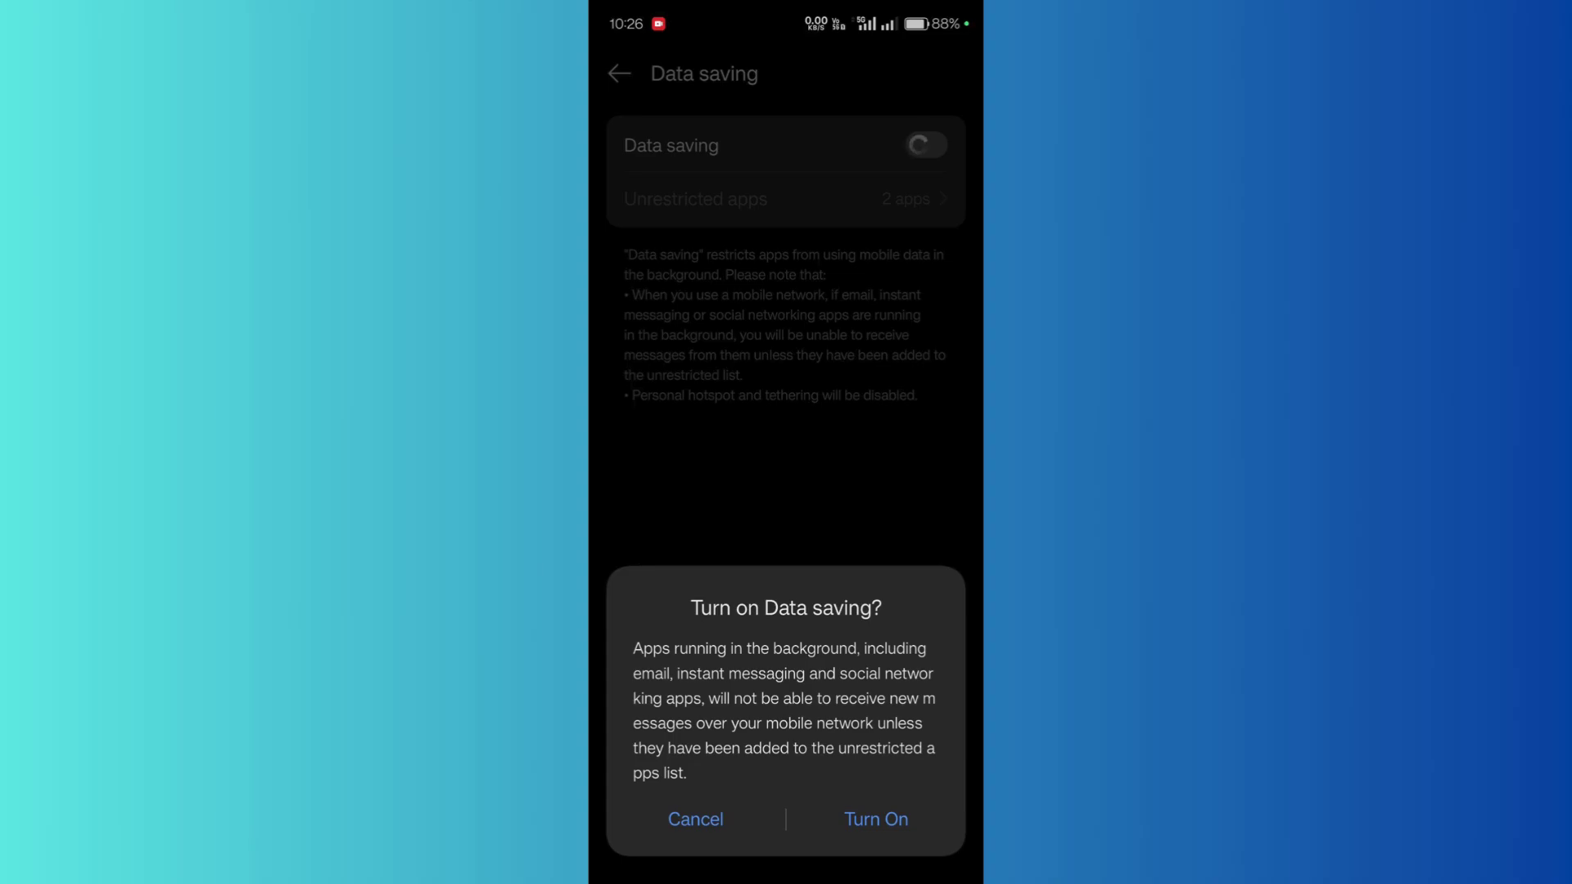
pyautogui.click(876, 819)
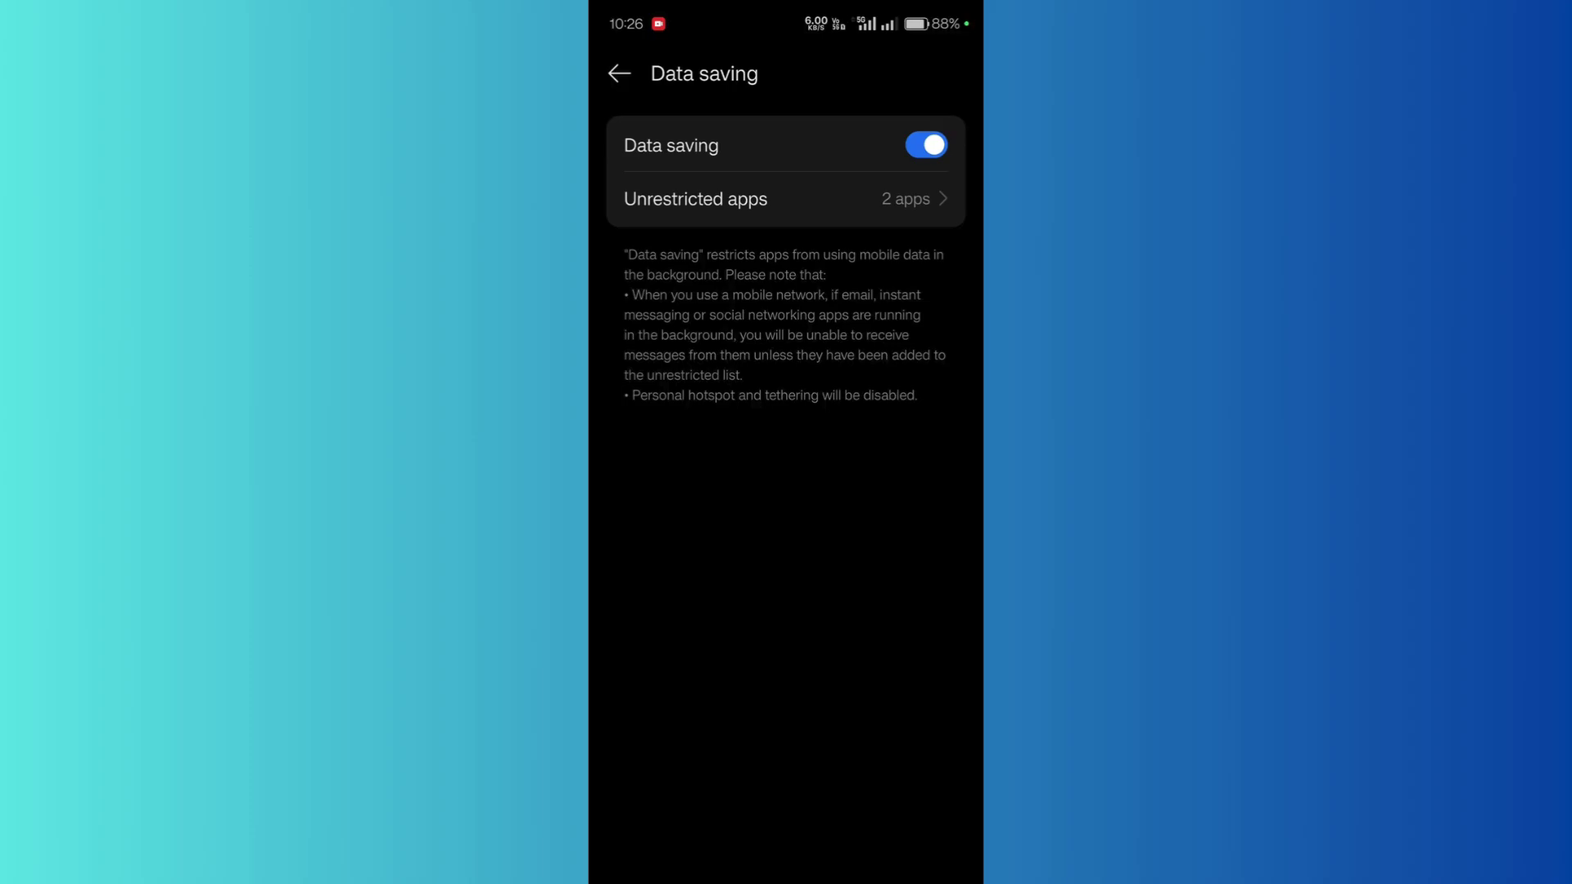
pyautogui.moveTo(879, 859); pyautogui.dragTo(824, 689)
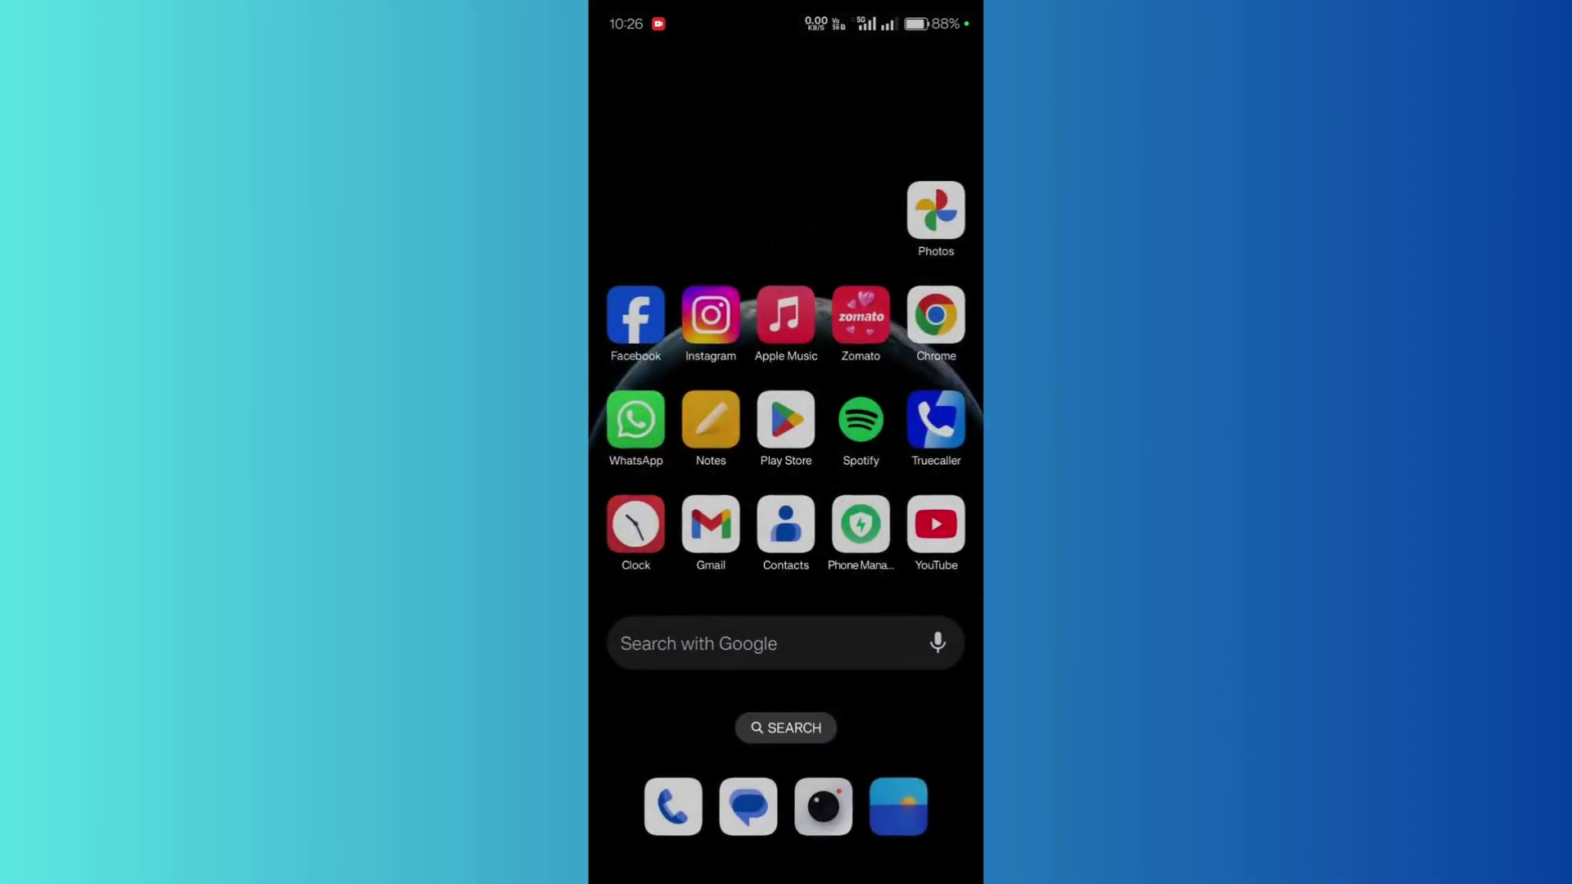